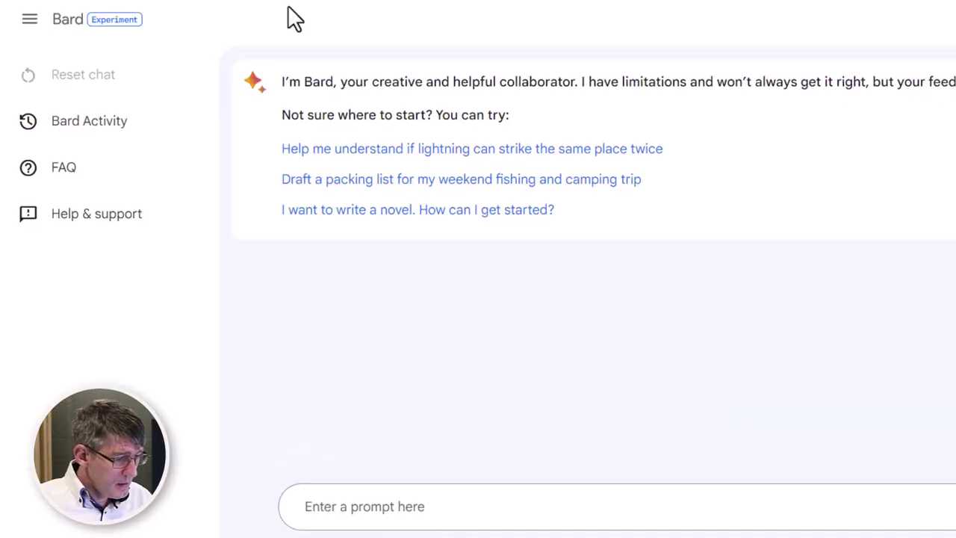
Step: Ask Bard, as a Year 1 teacher, for Amelia Earhart unit ideas, correcting the 'eacher' typo
left_click(357, 508)
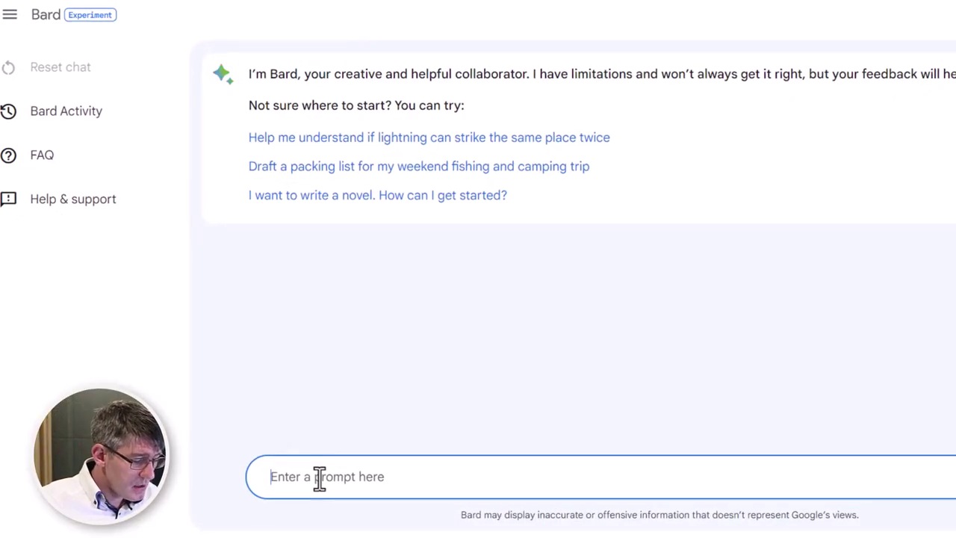
type("I am")
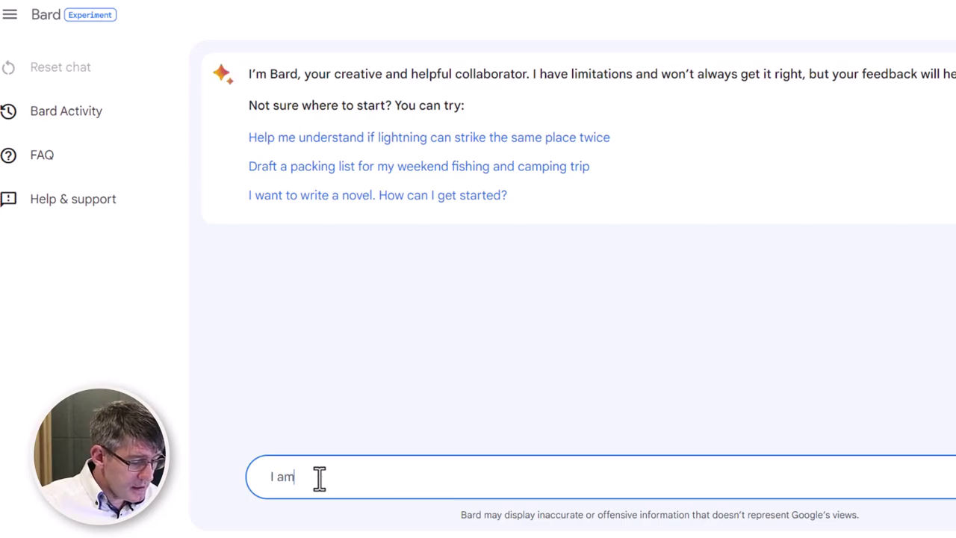
type(" a Year 1 eacher and am preparing a unit o")
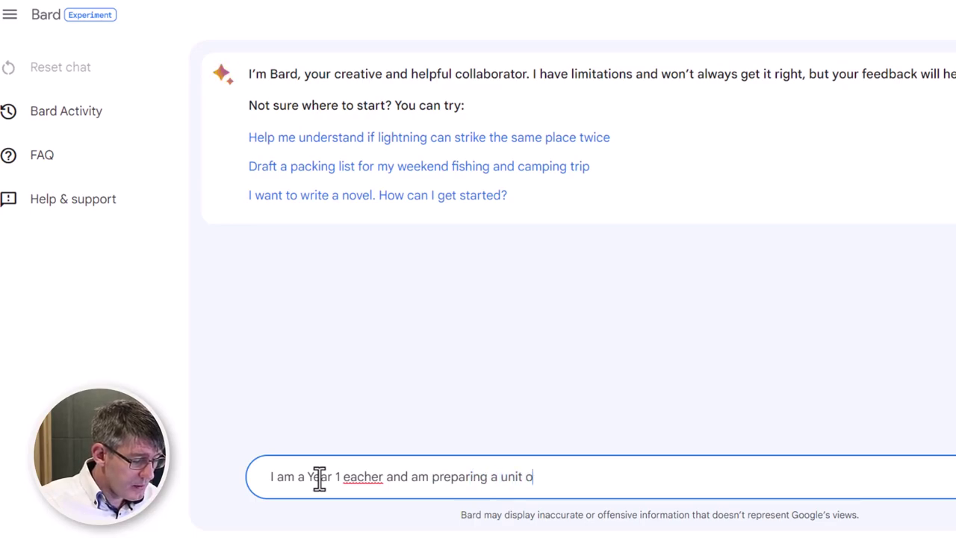
type("n Amelia earthart")
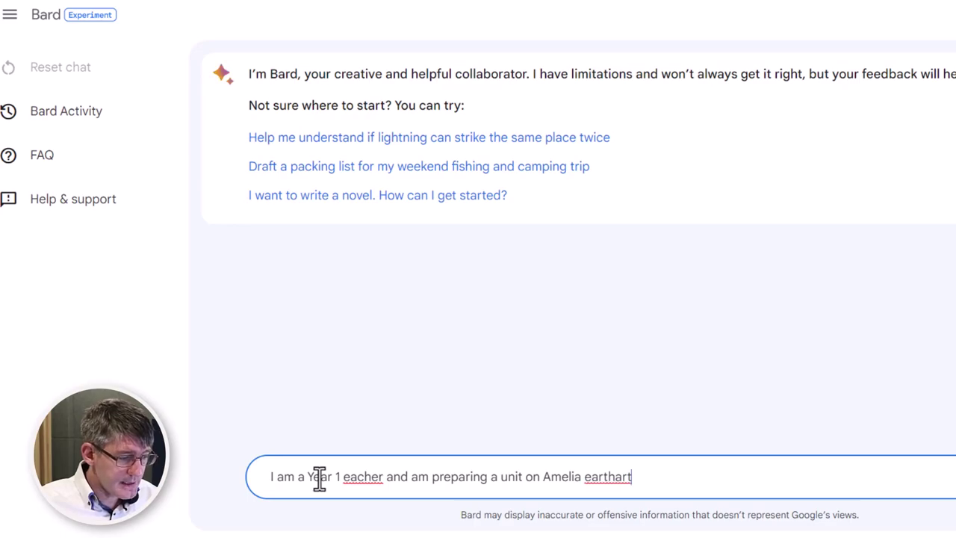
left_click(344, 478)
type("t")
key("Return")
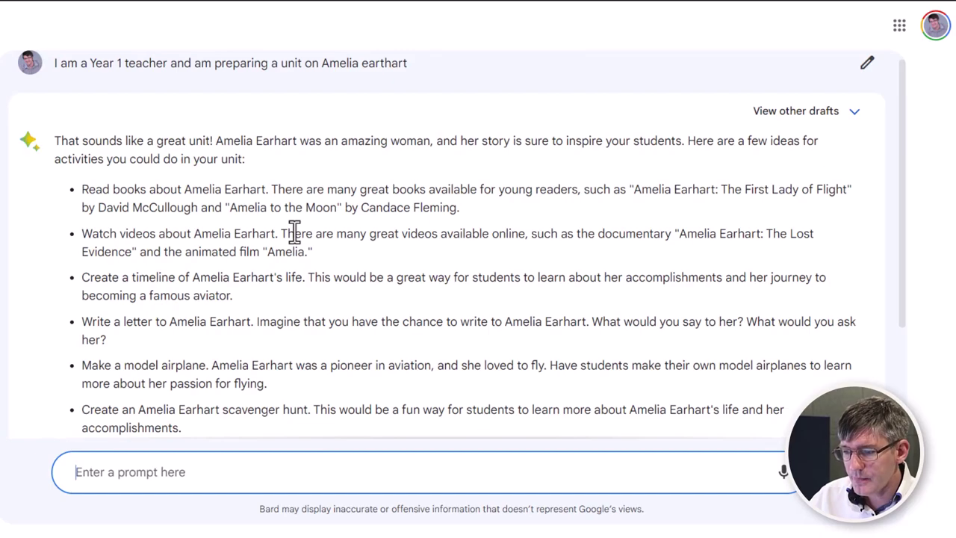
Step: Highlight the timeline idea and ask Bard 'Tell me more about the idea on creating a timeline'
scroll(295, 231, "down", 1)
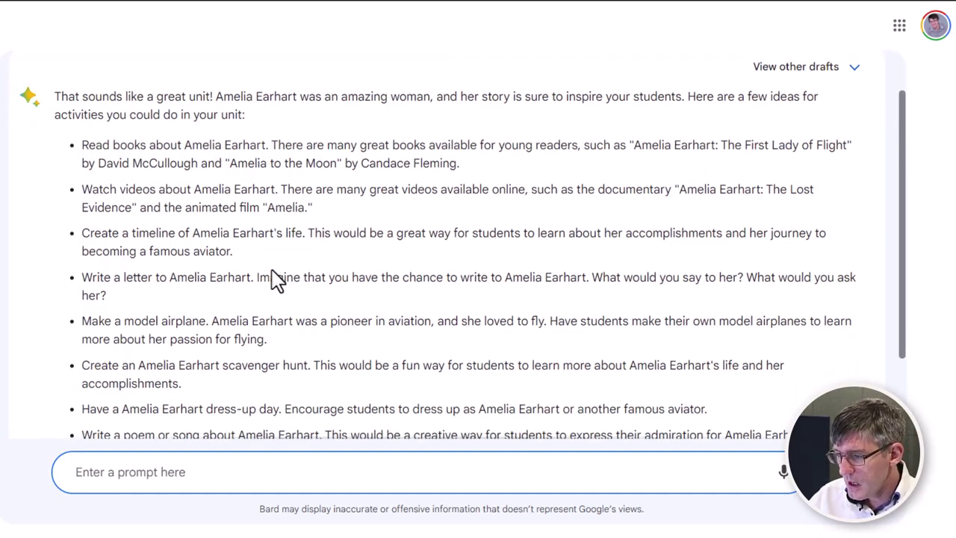
scroll(274, 280, "down", 1)
left_click_drag(84, 180, 245, 210)
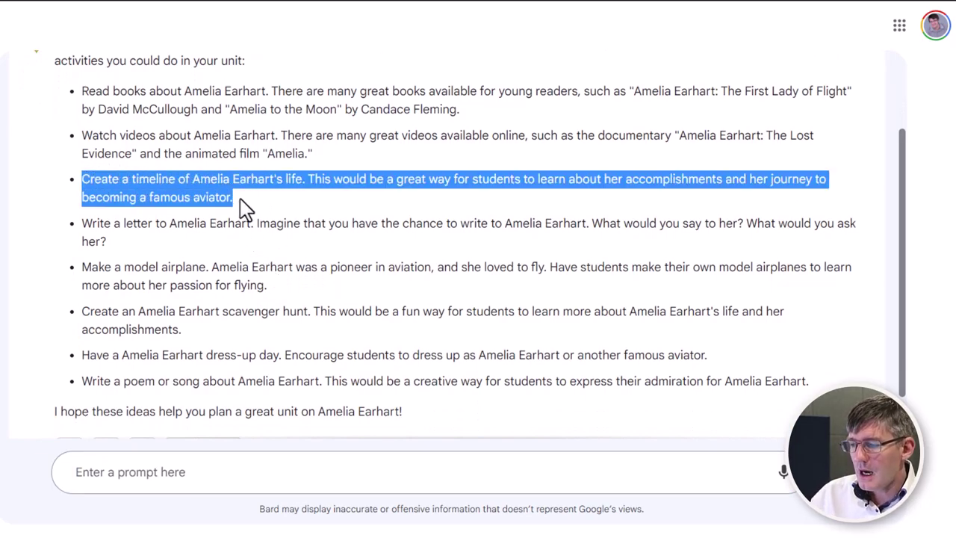
left_click(212, 477)
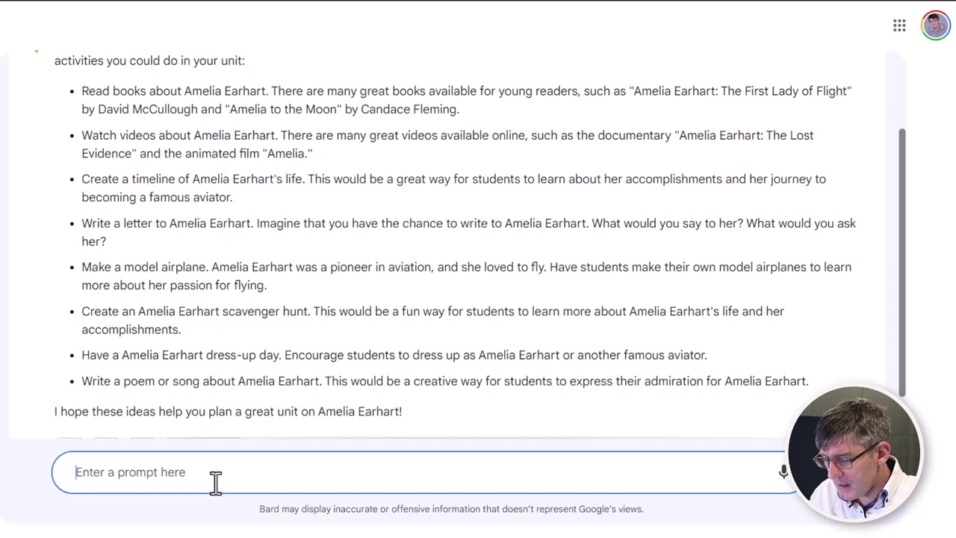
type("Tell me more a")
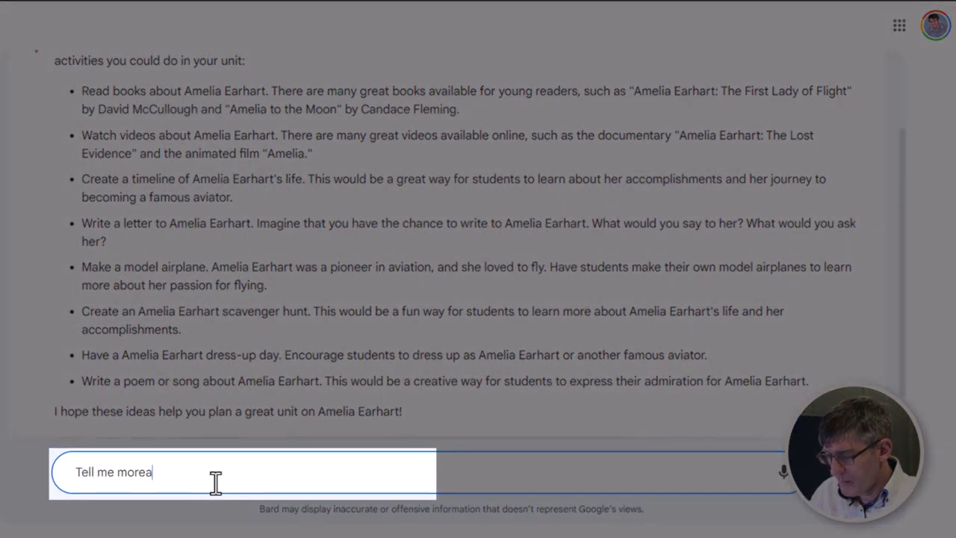
type("bout the ide")
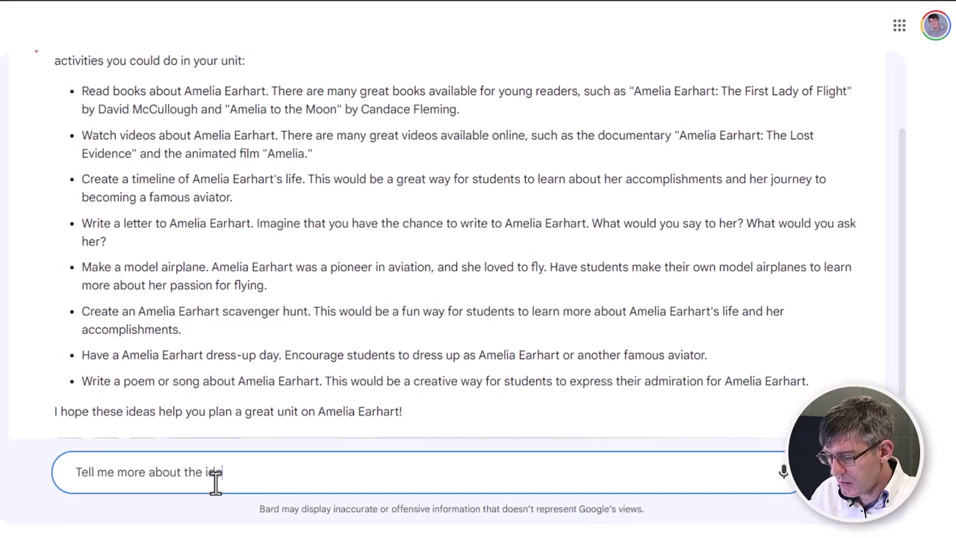
type("a on creating a timeline")
key("Return")
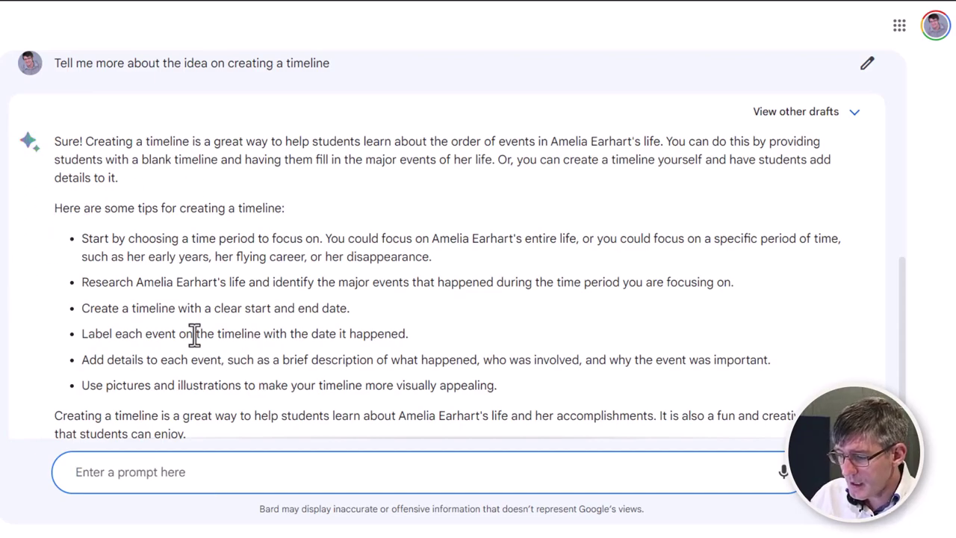
Step: Ask Bard 'Can you give an example timeline with key events'
type("Can")
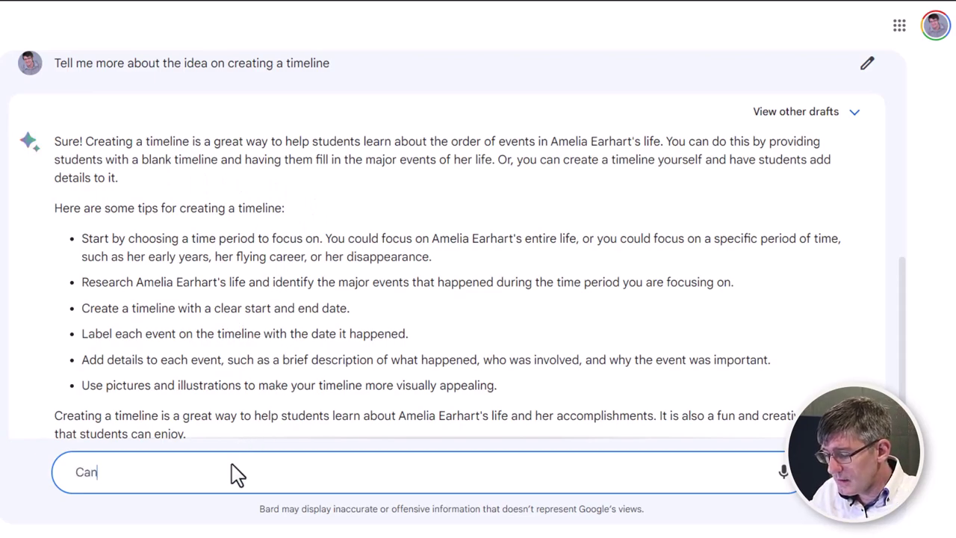
type(" you give an example timeline wi")
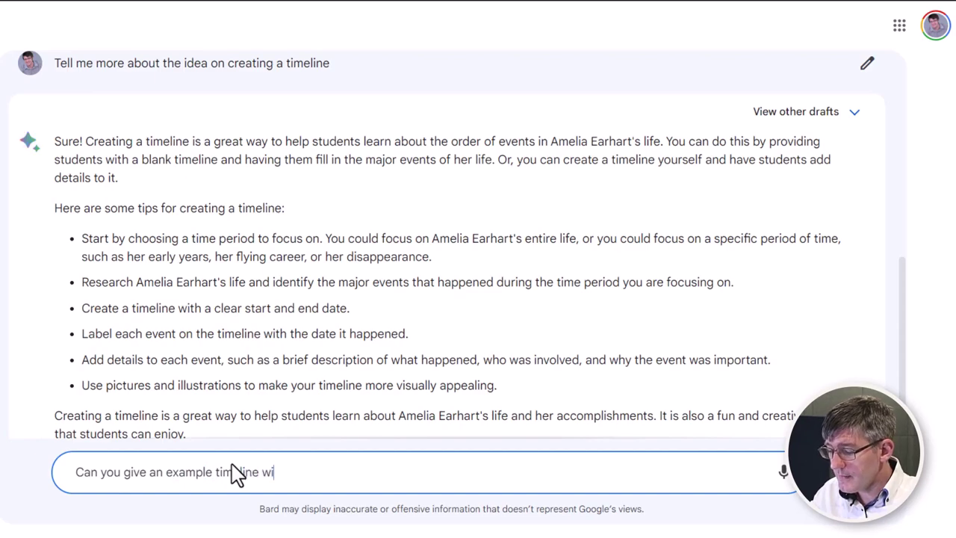
type("th key events")
key("Return")
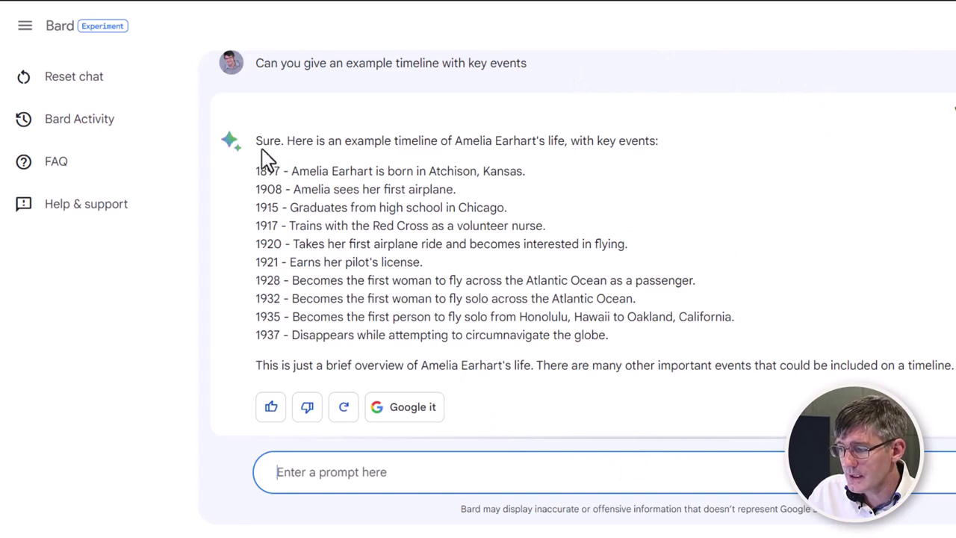
Step: Choose Reset chat in the sidebar to begin clearing the Amelia Earhart conversation
left_click(88, 84)
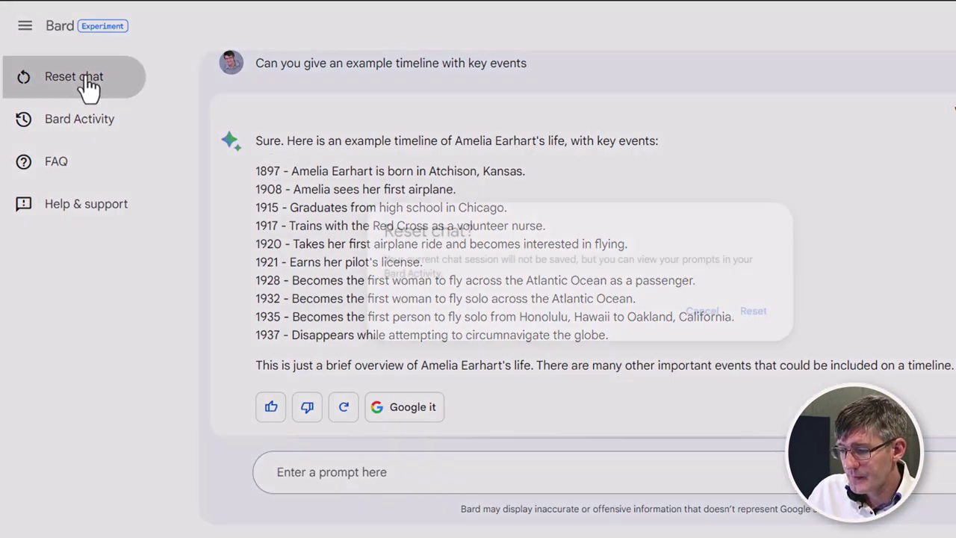
Step: Confirm the chat reset and ask Bard for a school risk assessment for snakes brought into class
left_click(777, 323)
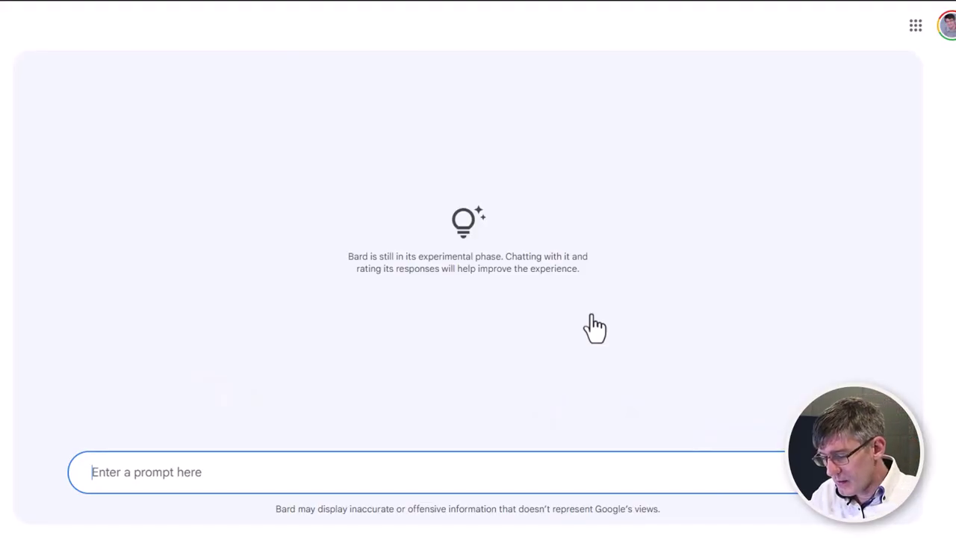
type("C")
key("BackSpace")
type("Let's create a risk assessment for scho")
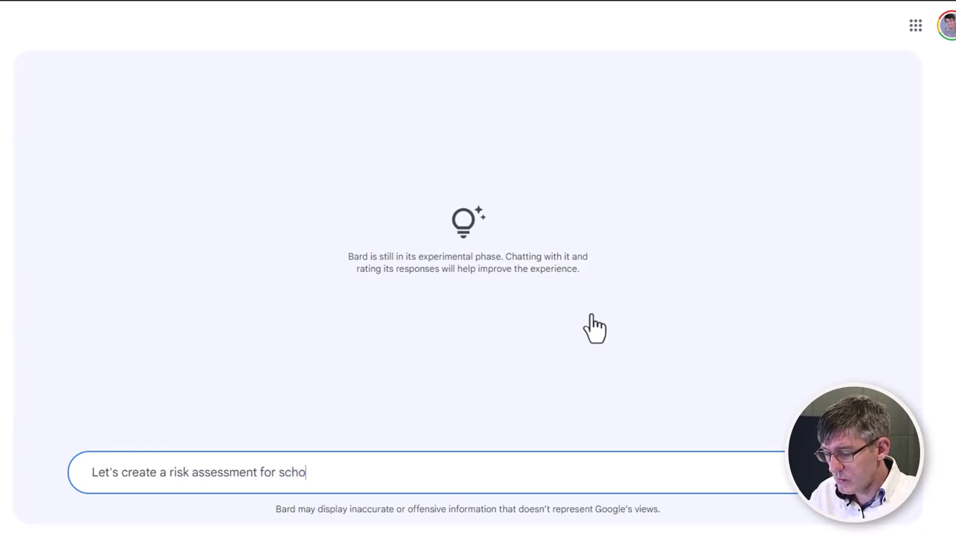
type("ol when snakes a")
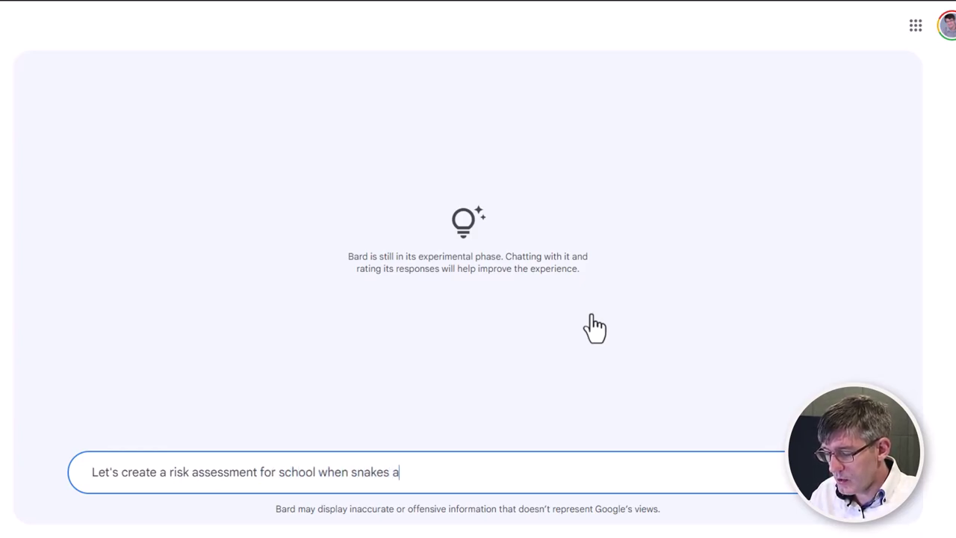
type("re brought into th")
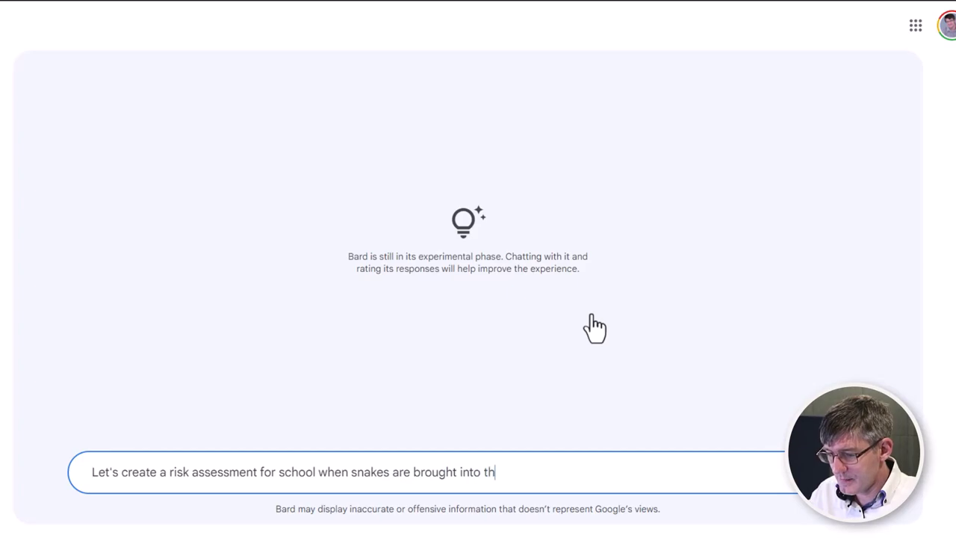
type("e class")
key("Return")
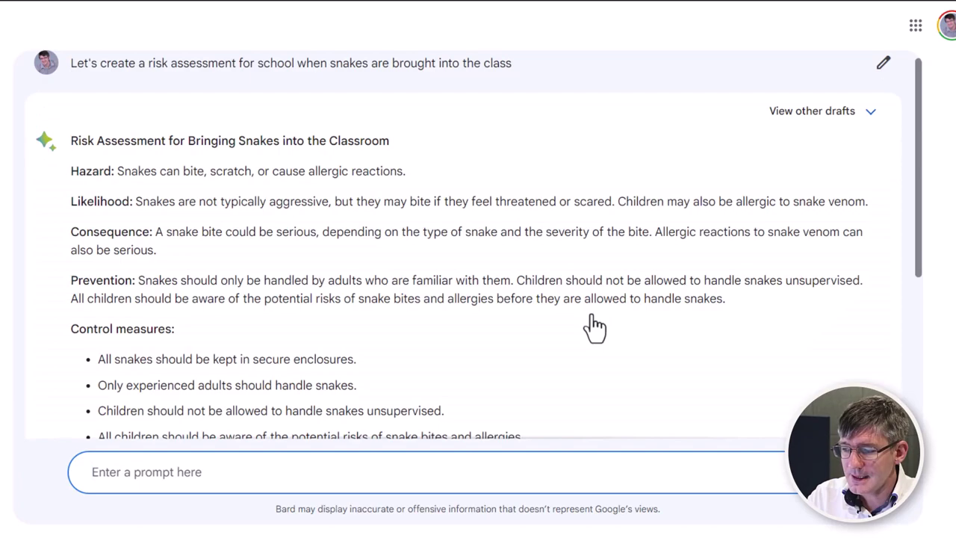
Step: Compare Drafts 1–3 of the snake risk assessment and settle on Draft 3
scroll(384, 201, "down", 1)
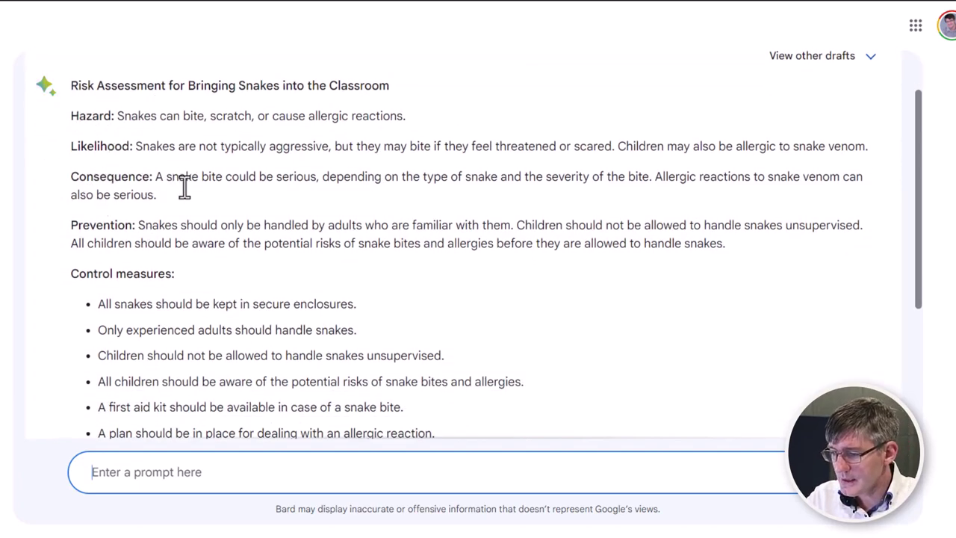
scroll(321, 335, "down", 3)
scroll(274, 291, "down", 1)
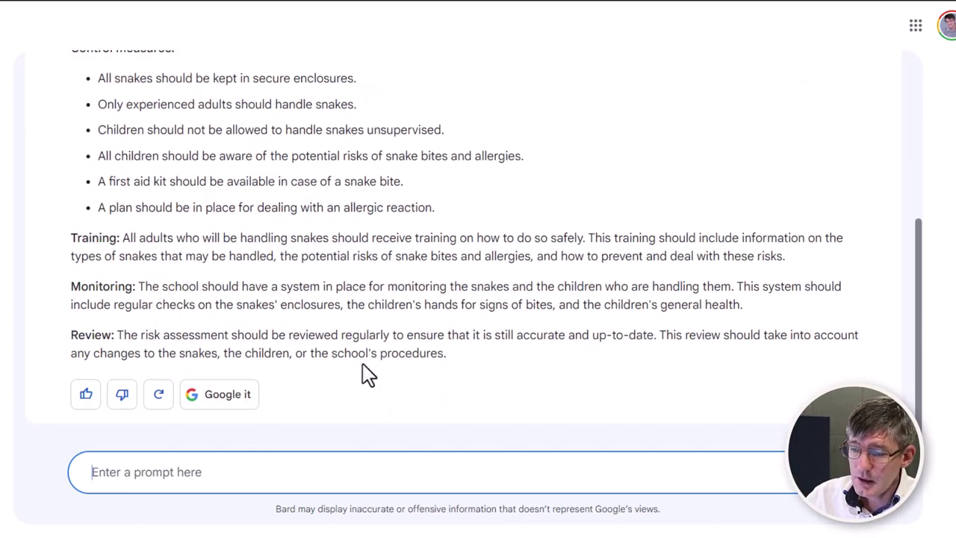
scroll(369, 373, "up", 4)
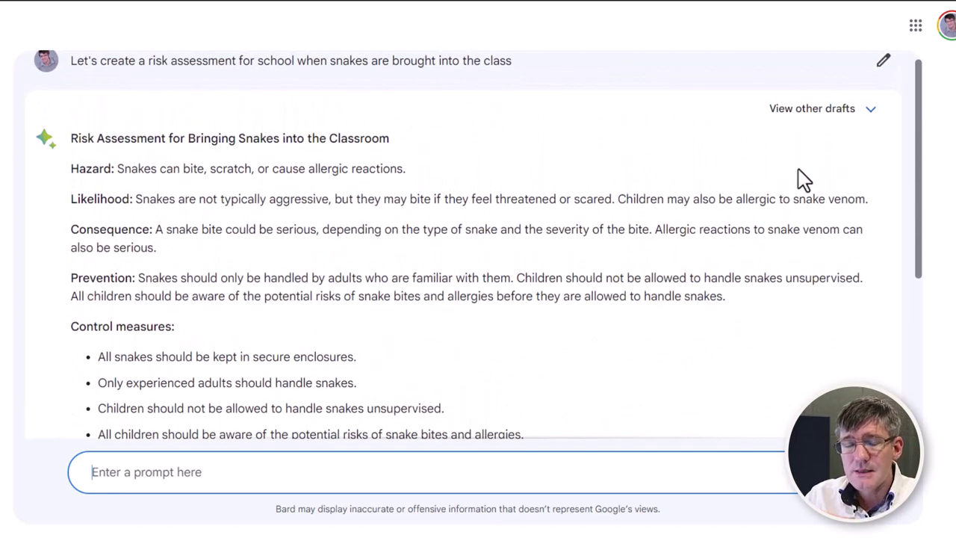
left_click(831, 112)
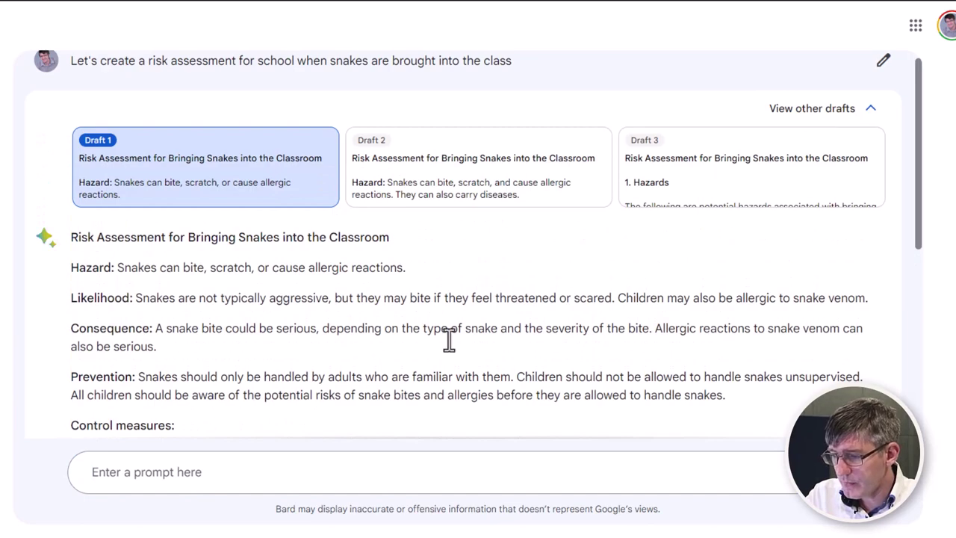
left_click(496, 184)
scroll(374, 342, "down", 2)
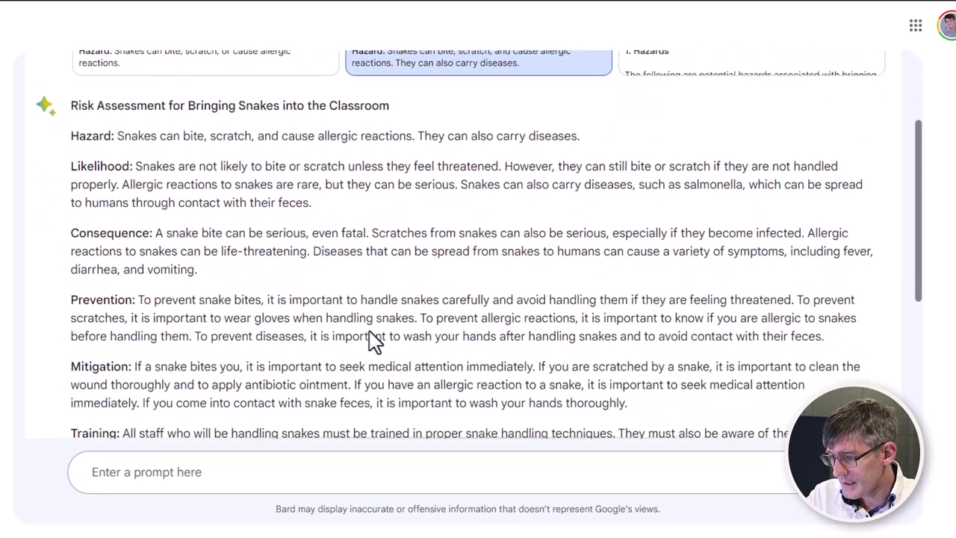
left_click(695, 121)
left_click(520, 120)
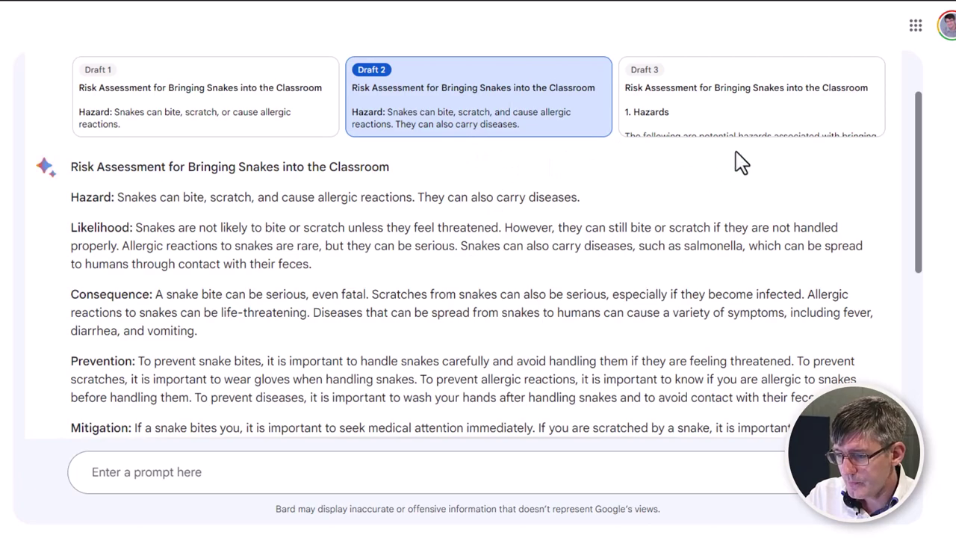
left_click(716, 113)
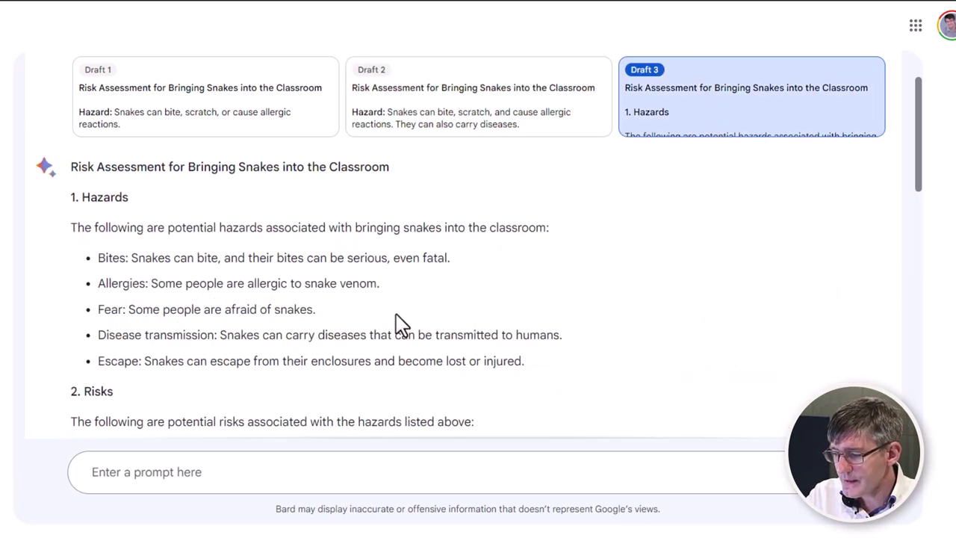
Step: Select the full Draft 3 text from the title through the Conclusion
scroll(308, 278, "down", 5)
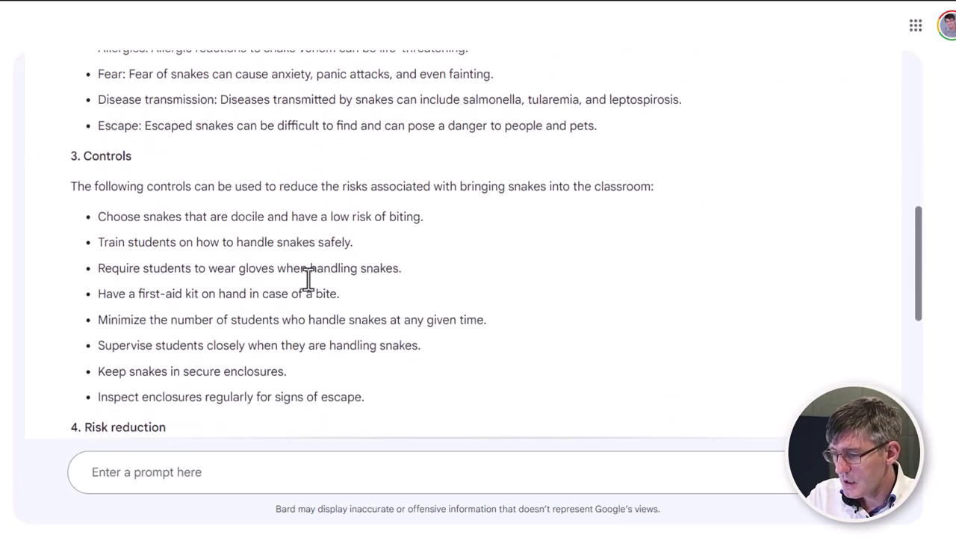
scroll(308, 278, "down", 5)
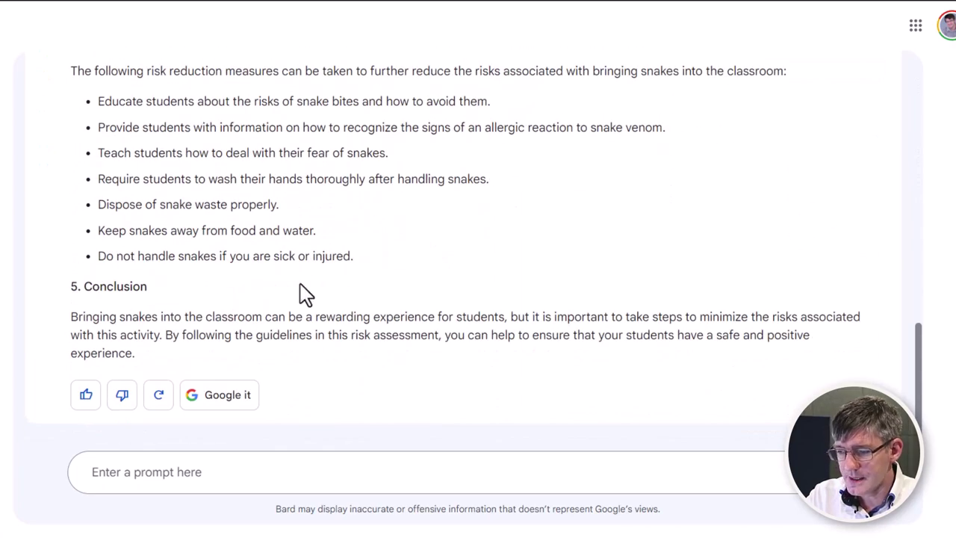
scroll(261, 284, "up", 10)
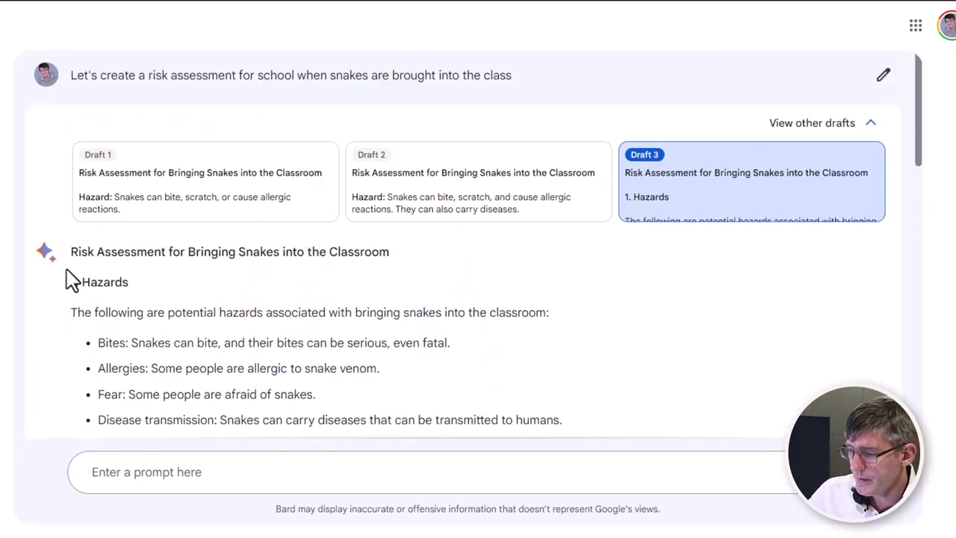
left_click_drag(72, 251, 538, 216)
key("ctrl+c")
scroll(538, 214, "up", 10)
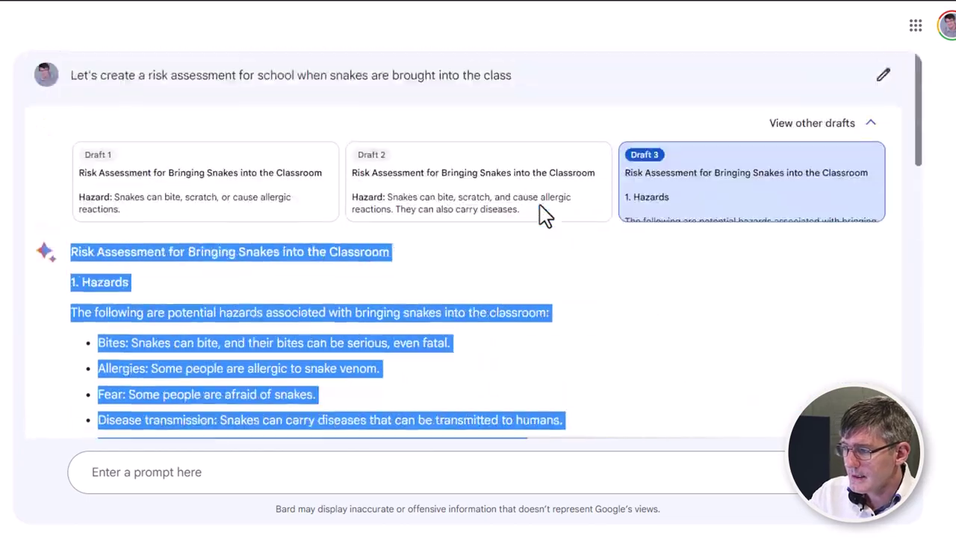
Step: Paste the copied snake risk assessment into a new blank Google Doc
key("ctrl+t")
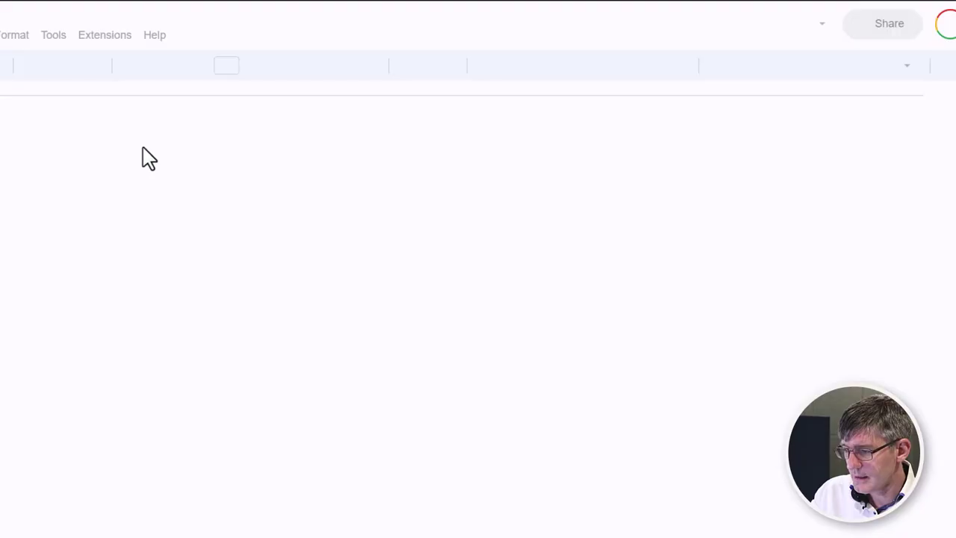
key("ctrl+v")
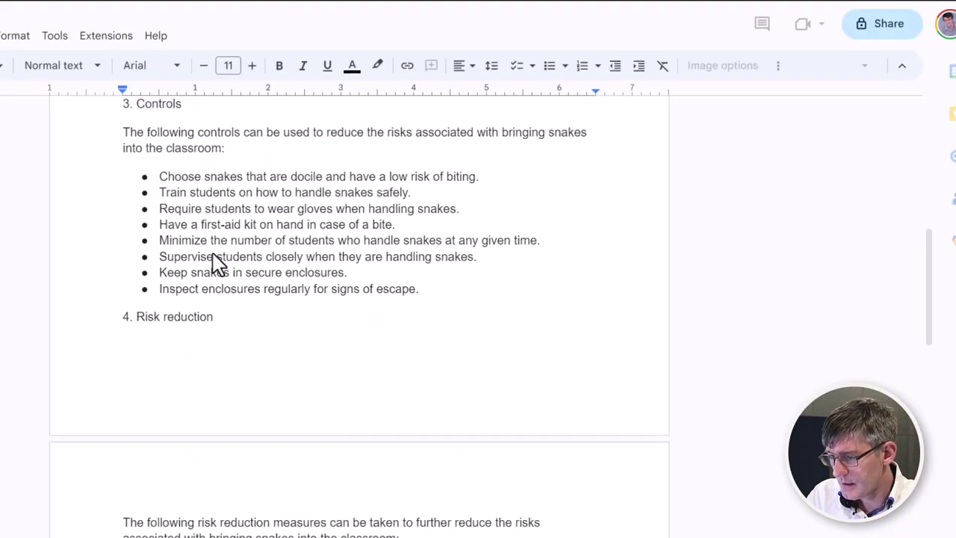
scroll(214, 262, "up", 10)
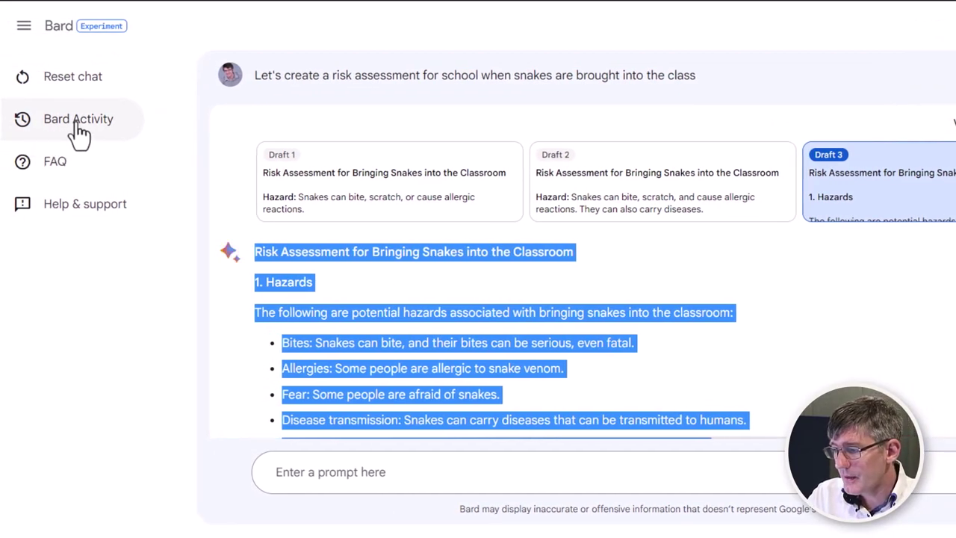
Step: Open the Bard Activity log, dismiss the privacy callout and review today's prompts
left_click(78, 133)
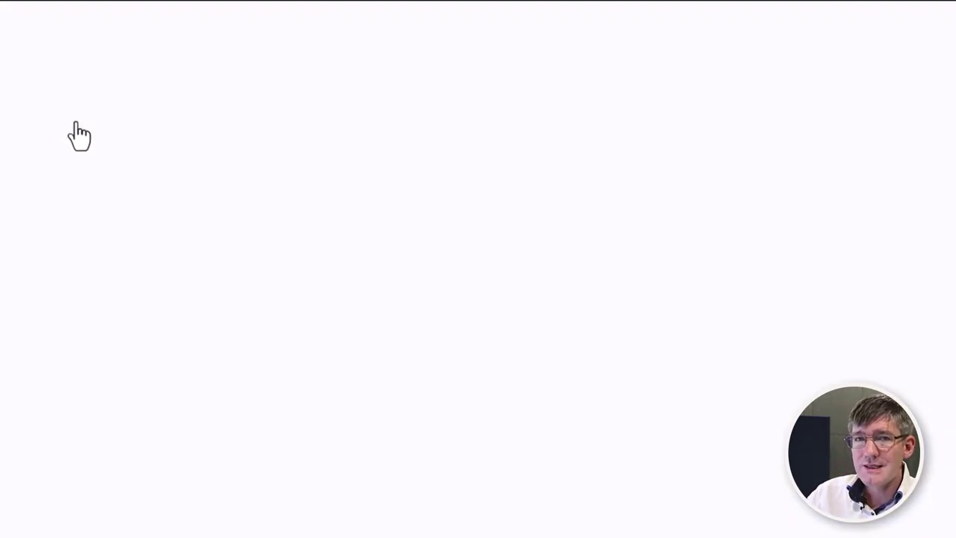
left_click(624, 395)
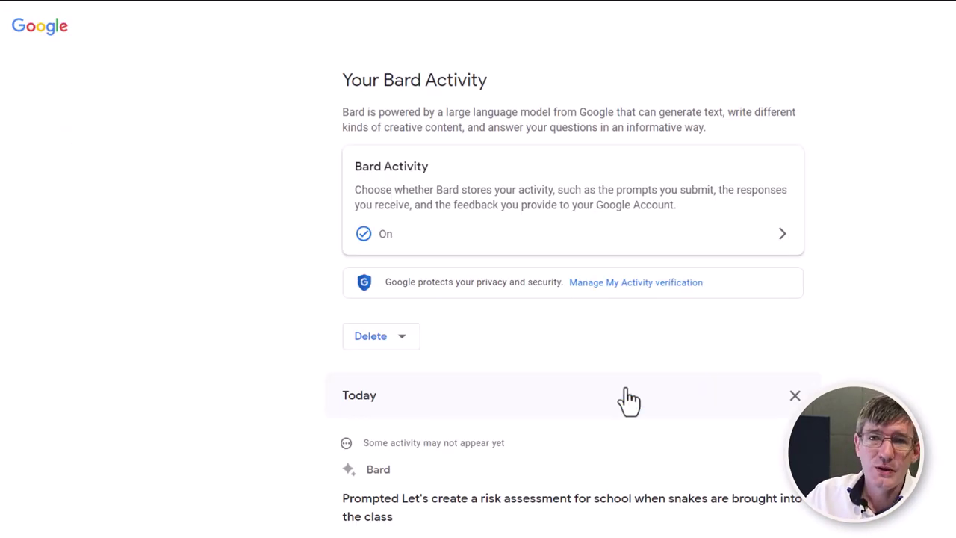
scroll(727, 349, "down", 2)
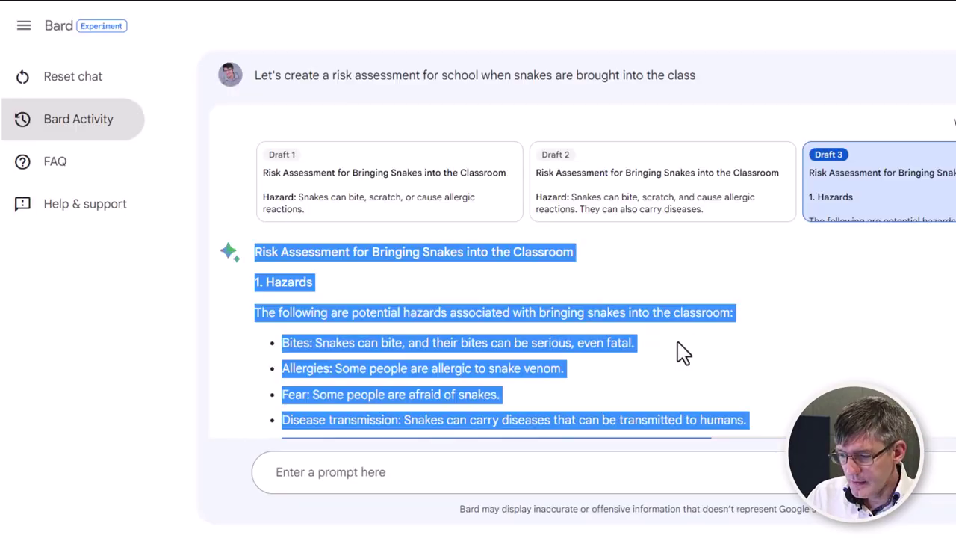
scroll(882, 367, "down", 15)
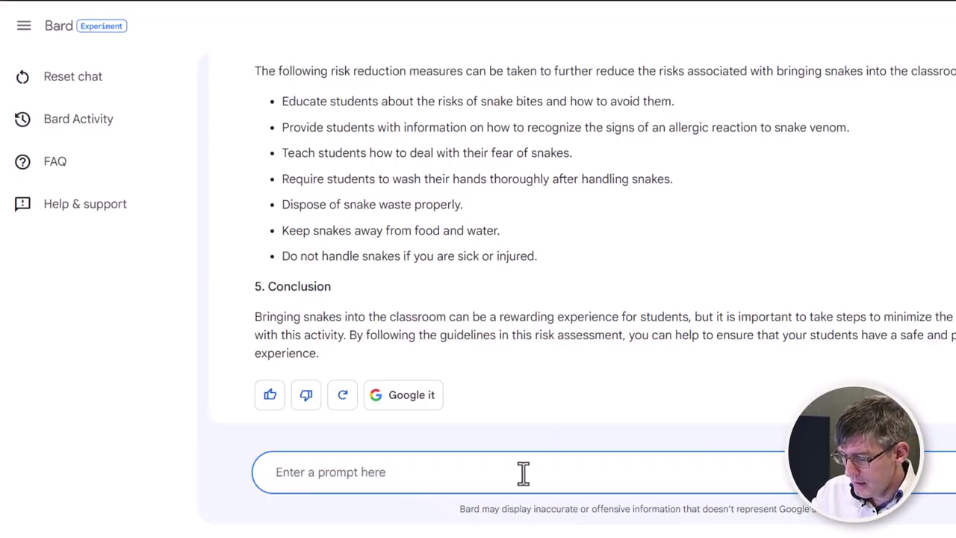
Step: Ask Bard 'Can you put this into a table format' and review the resulting four-column table
type("Can you put this ")
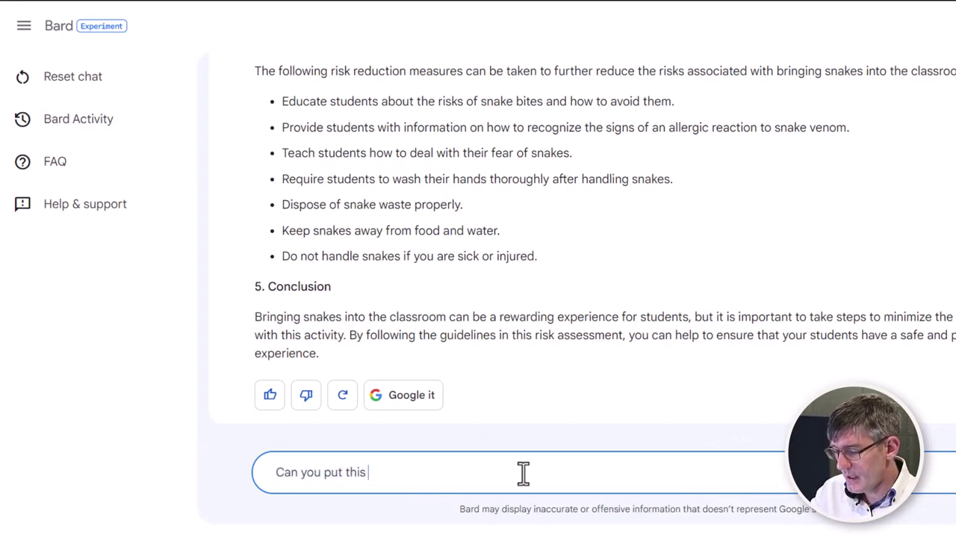
type("into a table format")
key("Return")
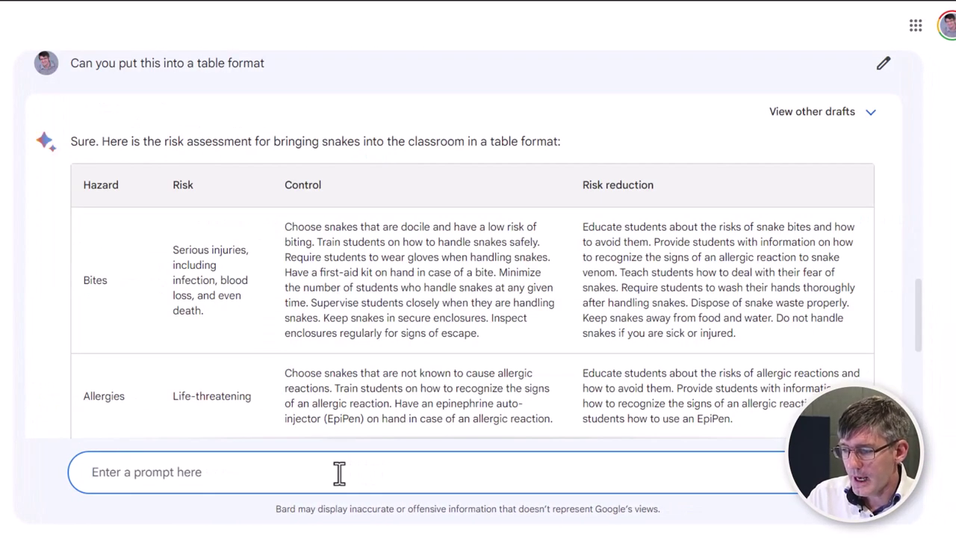
scroll(373, 254, "down", 2)
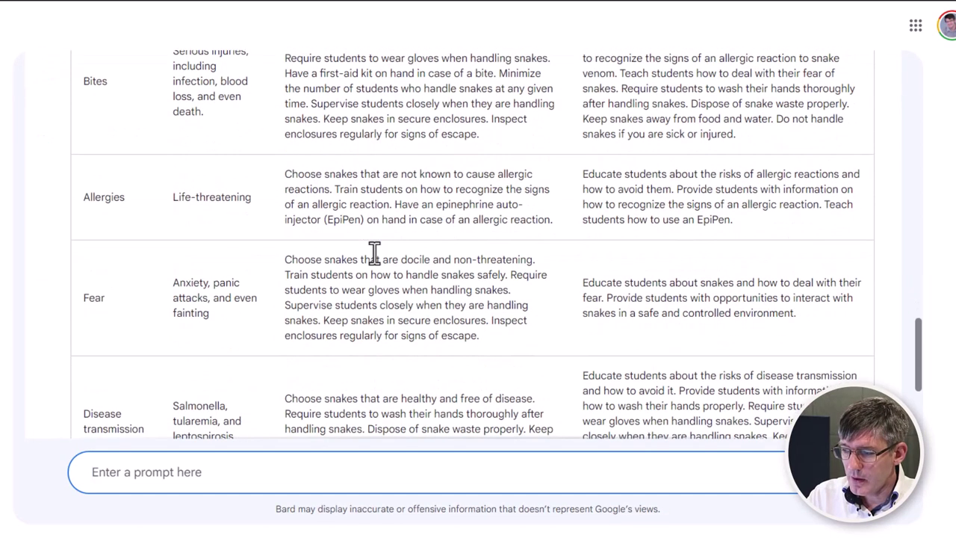
scroll(374, 254, "up", 1)
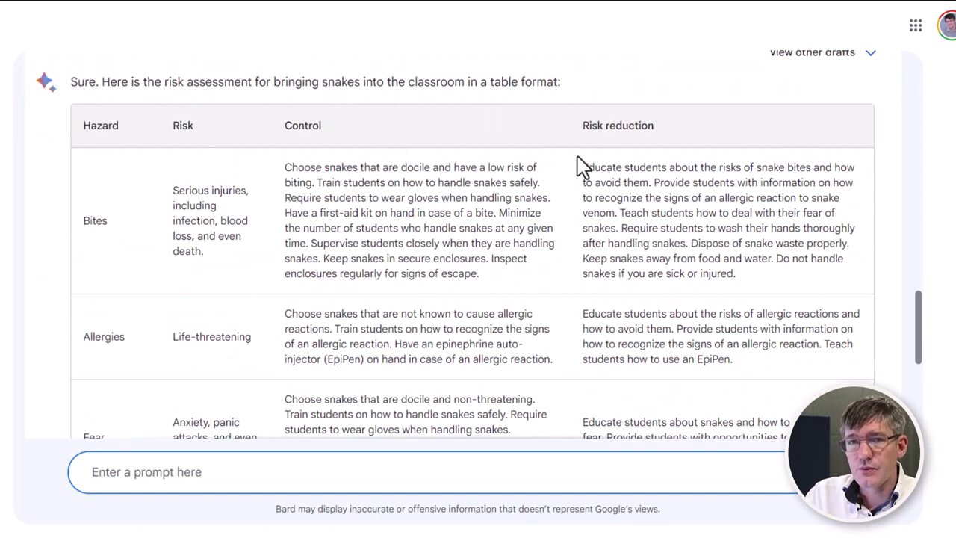
scroll(531, 262, "down", 5)
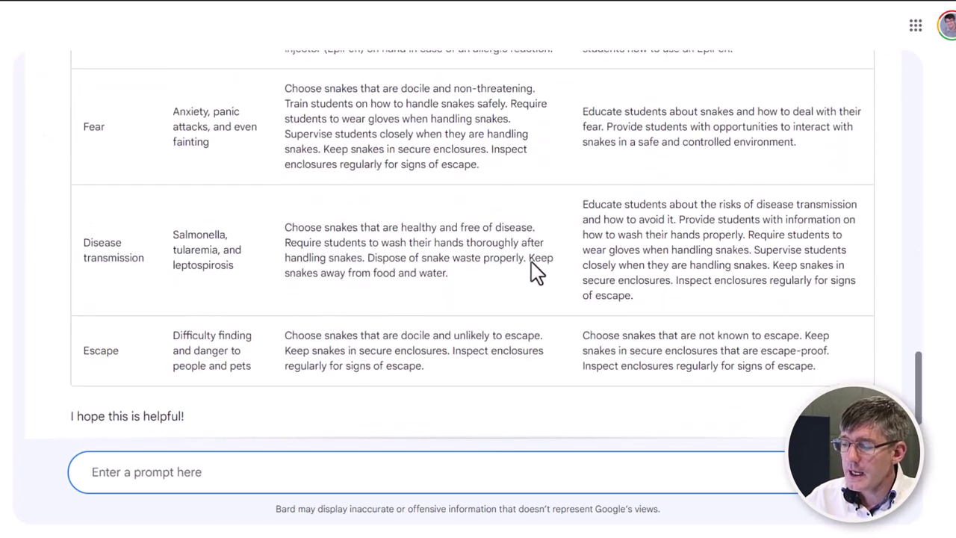
scroll(531, 263, "up", 10)
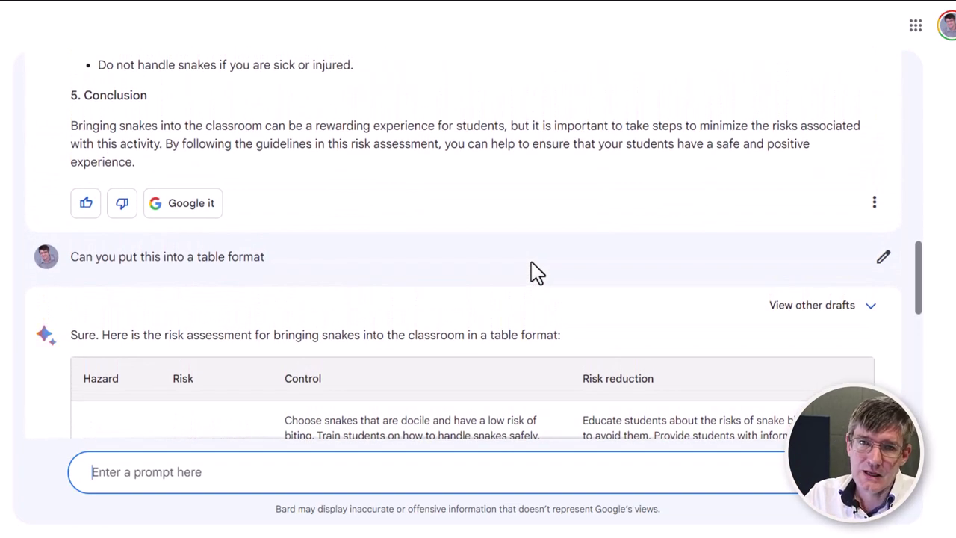
scroll(676, 350, "down", 2)
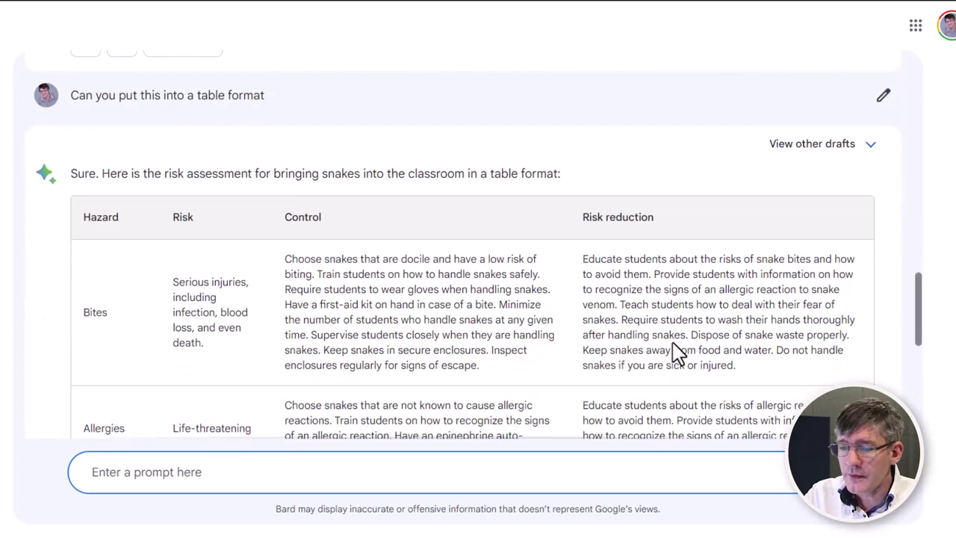
Step: Compare Drafts 2 and 3 of the table answer, ending on Draft 3 with Bites and Allergies rows
left_click(857, 151)
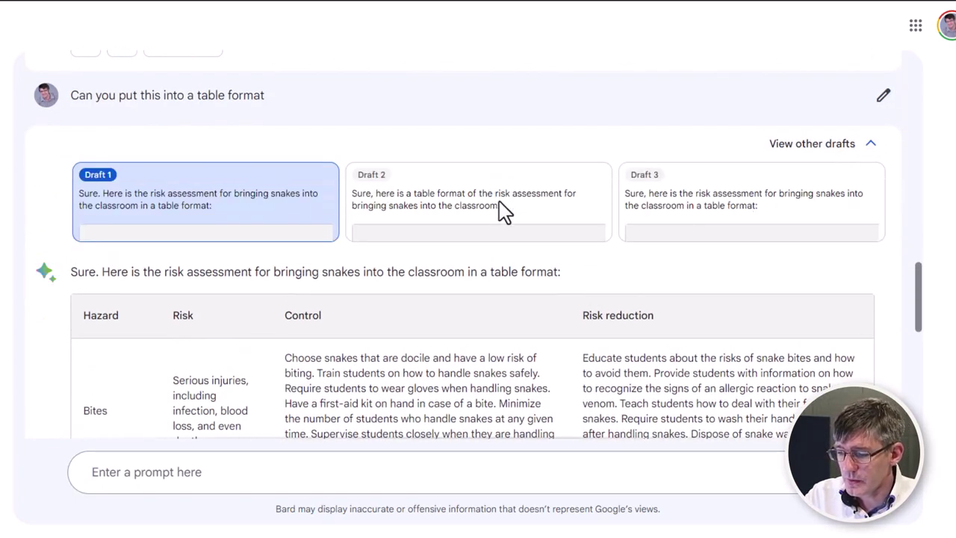
left_click(493, 202)
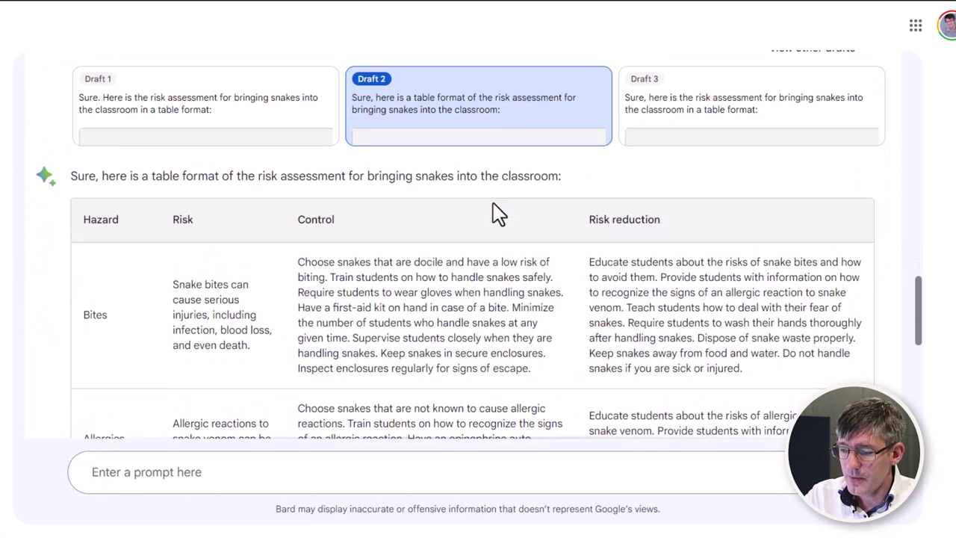
left_click(693, 109)
scroll(501, 314, "down", 3)
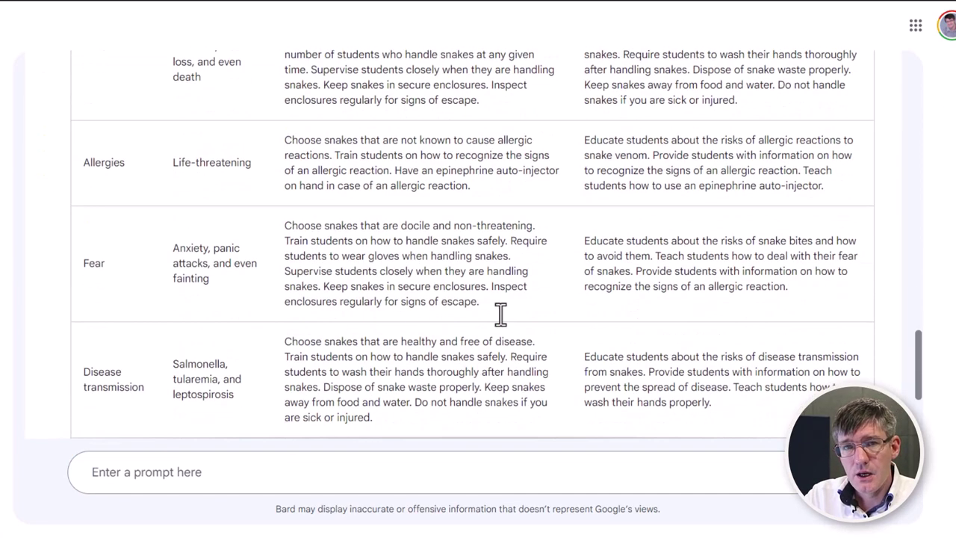
scroll(501, 314, "up", 3)
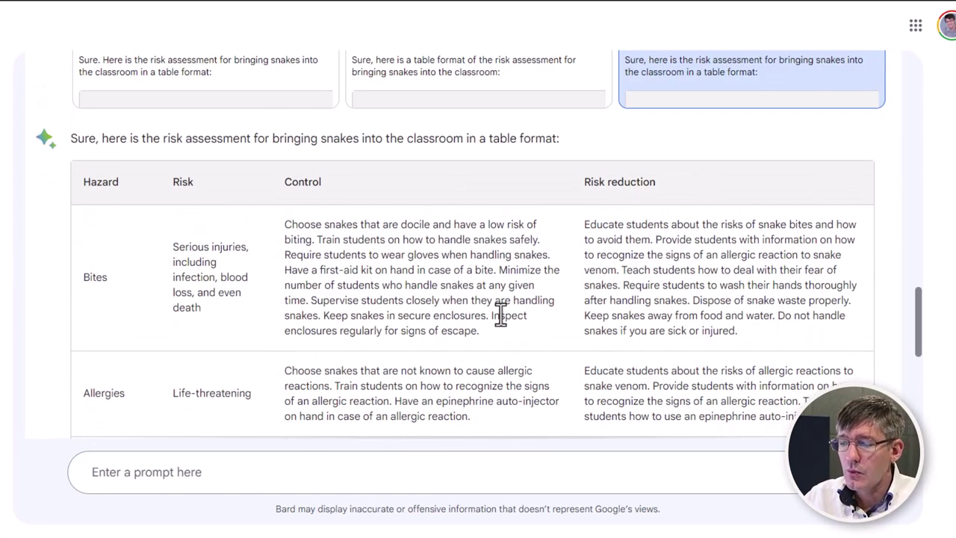